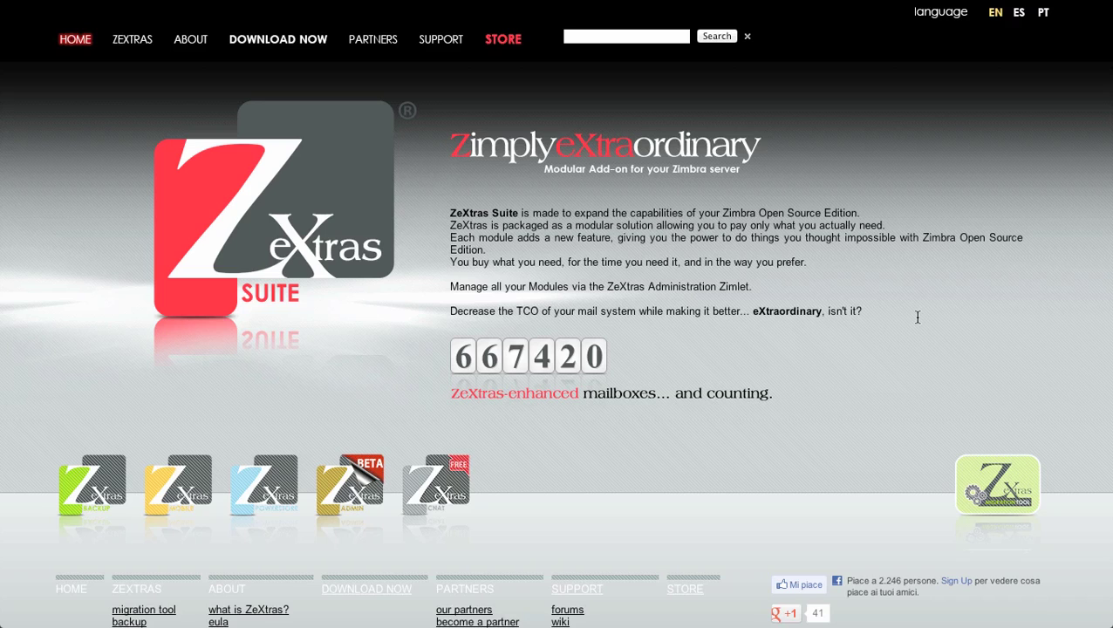
Open the store's login page and sign in as a returning customer with the account e-mail and password.
{"action": "left_click", "coordinate": [502, 39]}
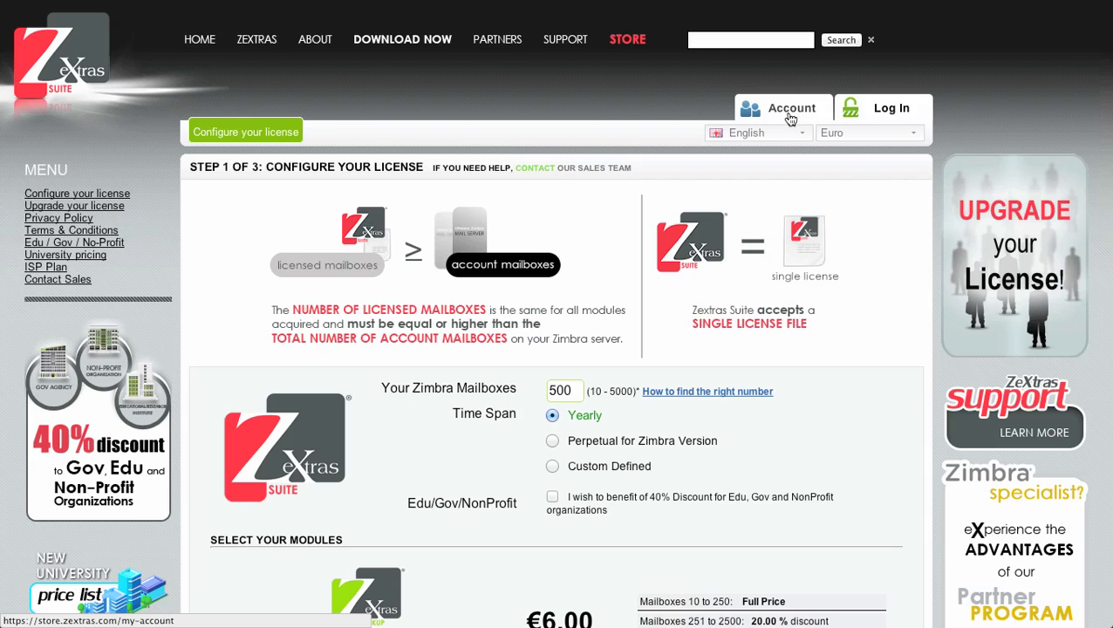
{"action": "left_click", "coordinate": [895, 110]}
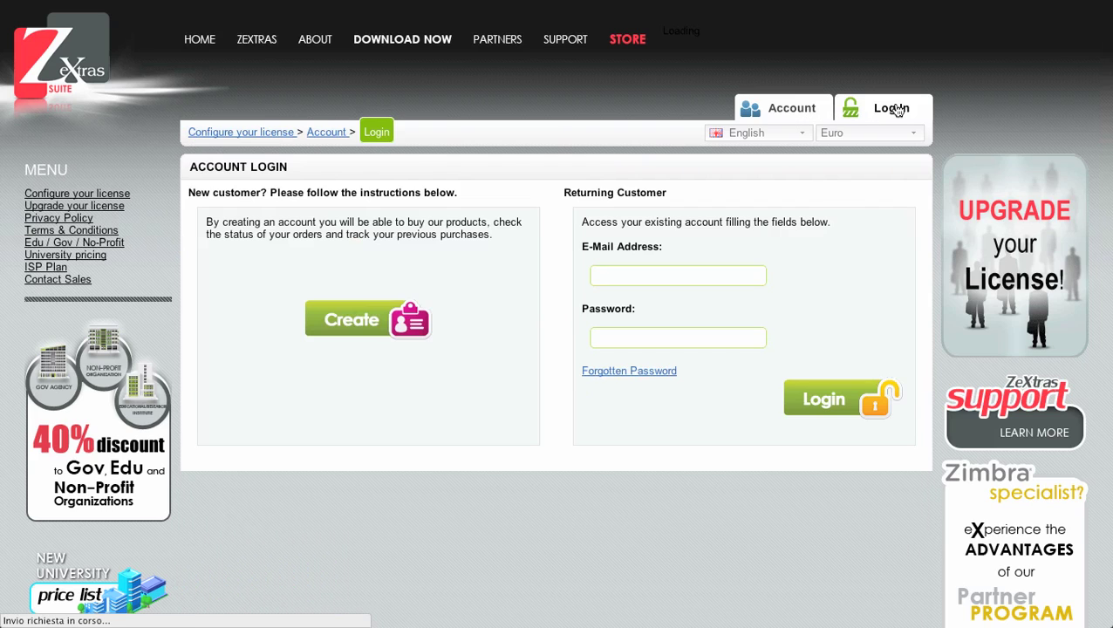
{"action": "left_click", "coordinate": [732, 278]}
{"action": "type", "text": "cine"}
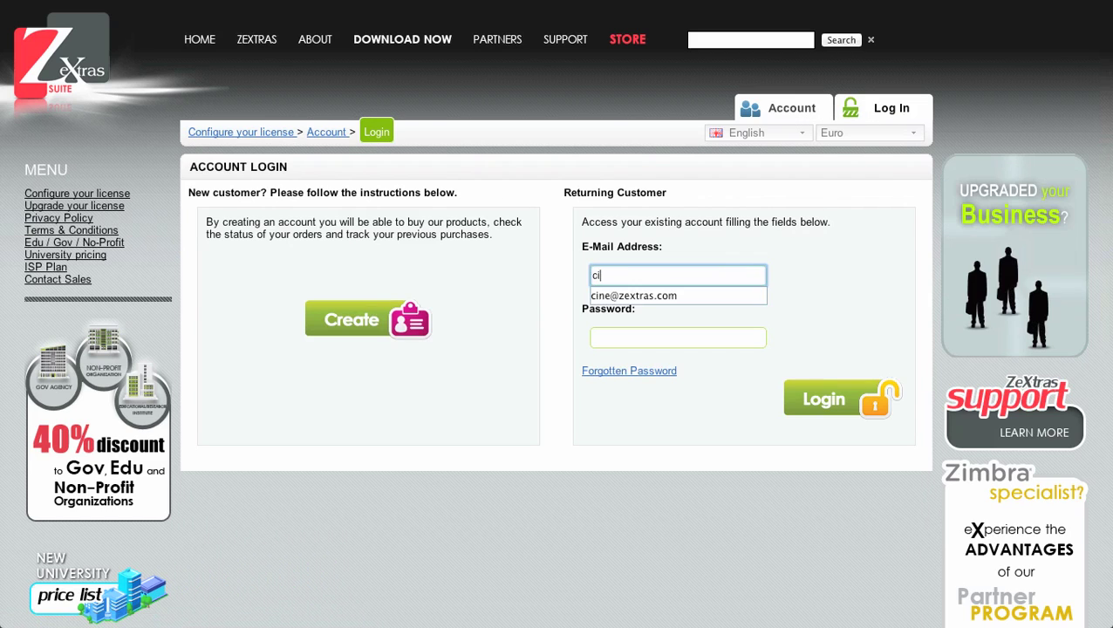
{"action": "key", "text": "Down"}
{"action": "key", "text": "Tab"}
{"action": "type", "text": "•••••••••"}
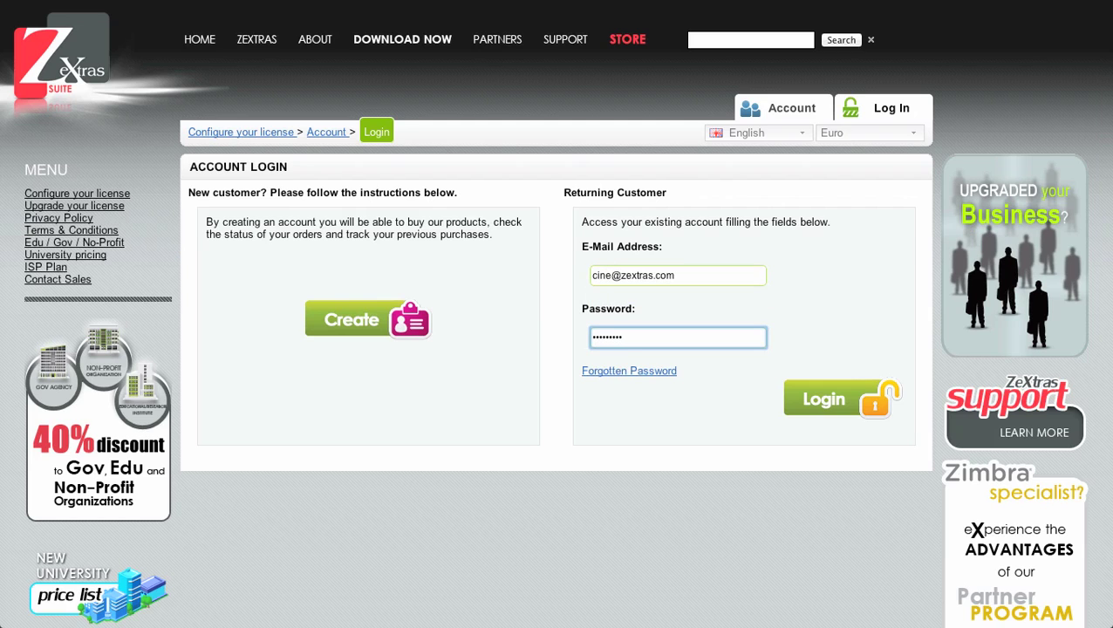
{"action": "key", "text": "Return"}
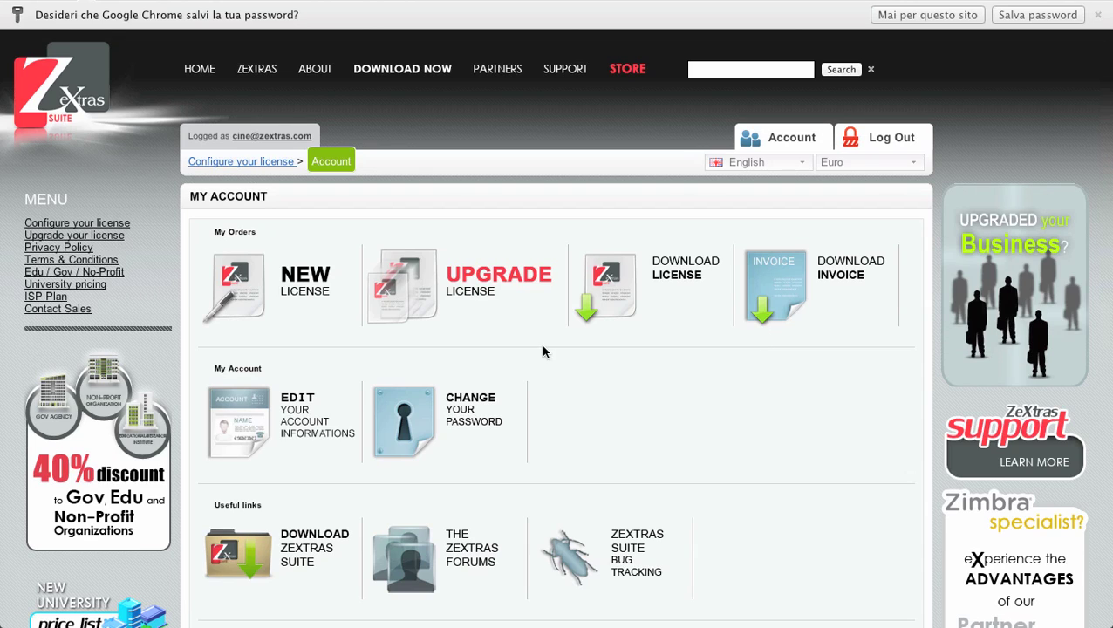
Start a new license order and set the number of Zimbra mailboxes to 500.
{"action": "left_click", "coordinate": [244, 300]}
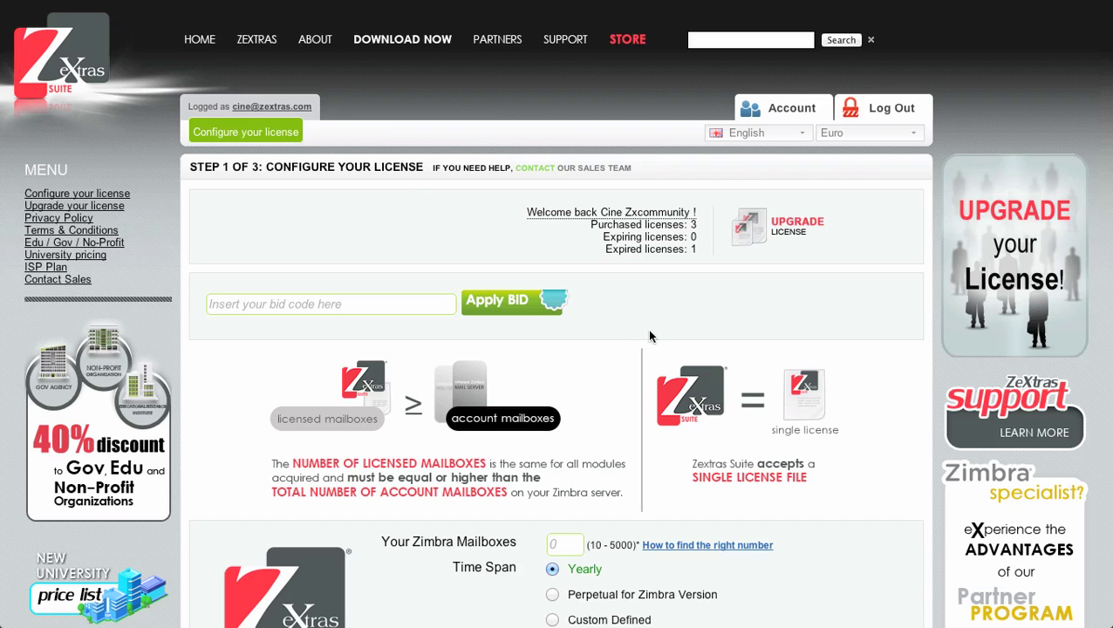
{"action": "scroll", "coordinate": [643, 342], "scroll_direction": "down", "scroll_amount": 3}
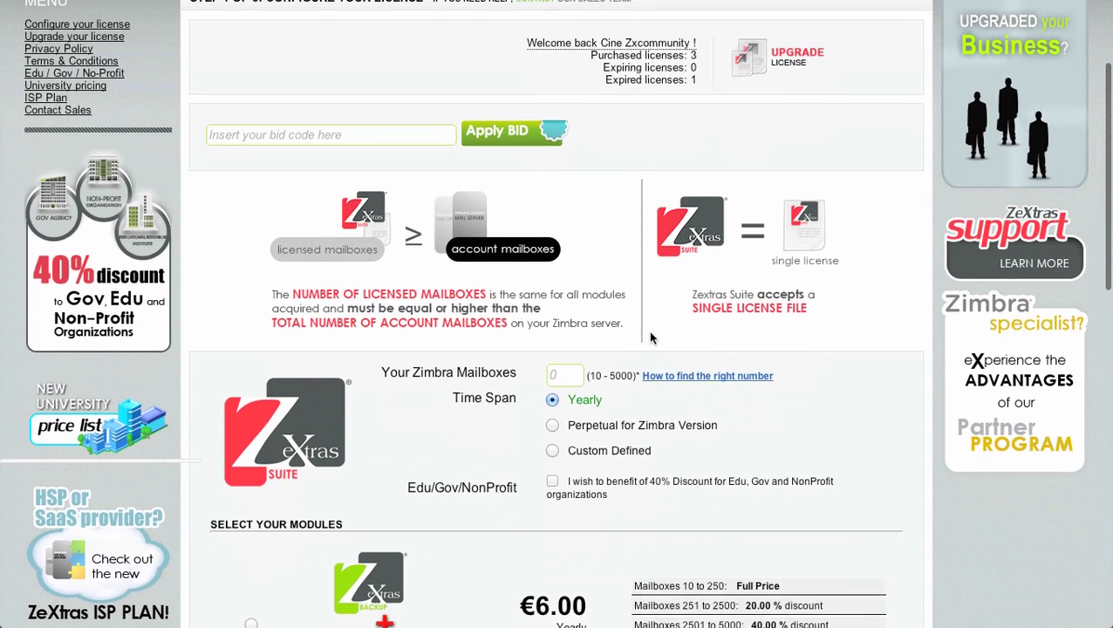
{"action": "scroll", "coordinate": [673, 338], "scroll_direction": "down", "scroll_amount": 3}
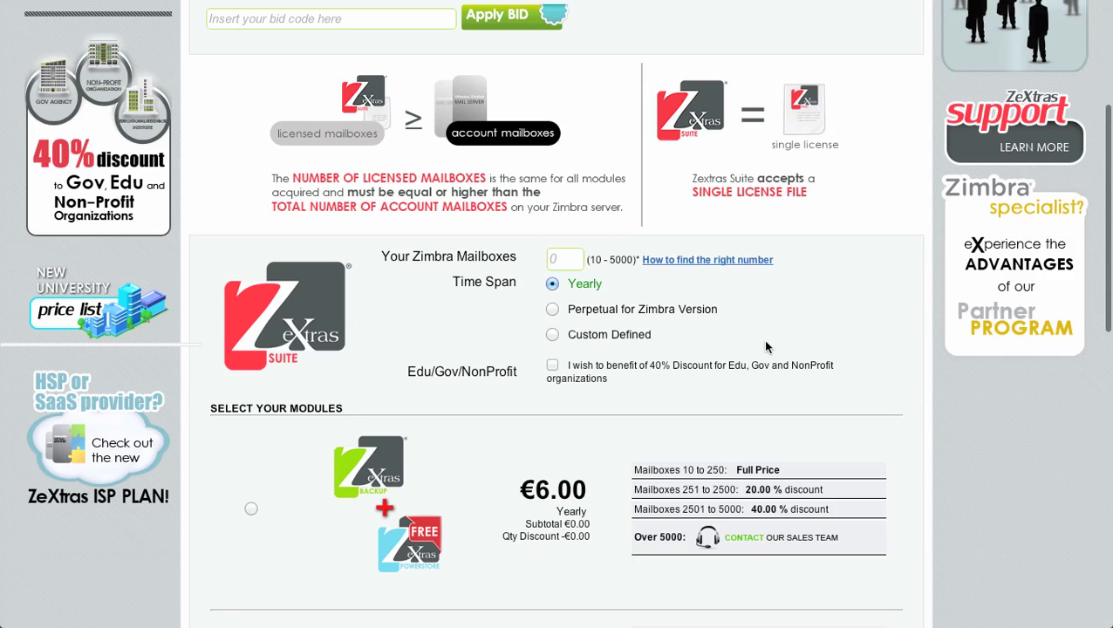
{"action": "left_click", "coordinate": [574, 259]}
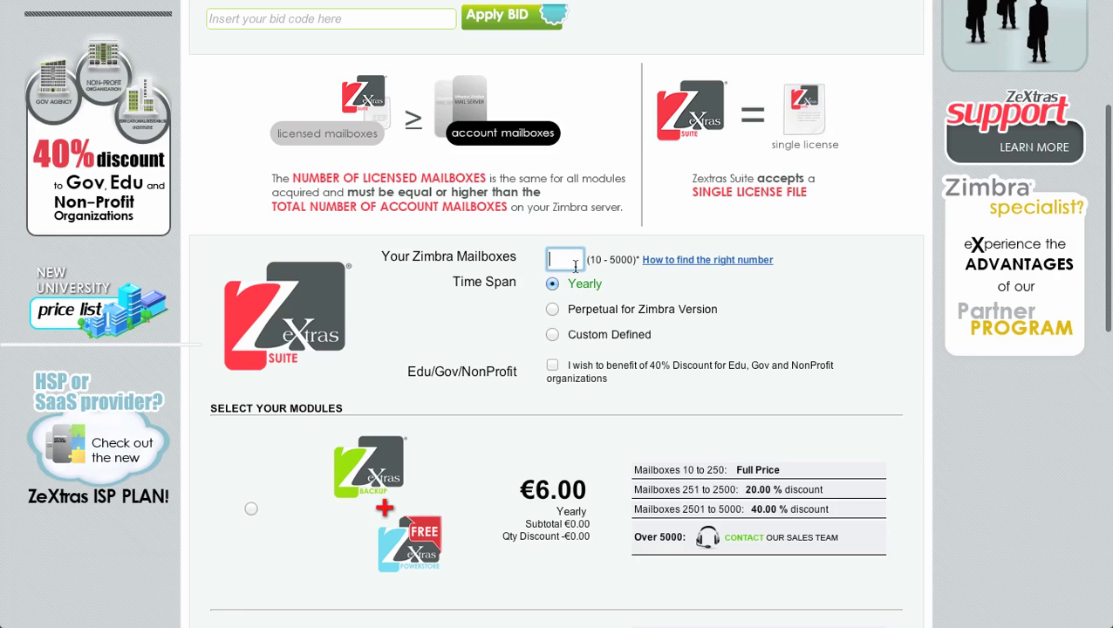
{"action": "type", "text": "500"}
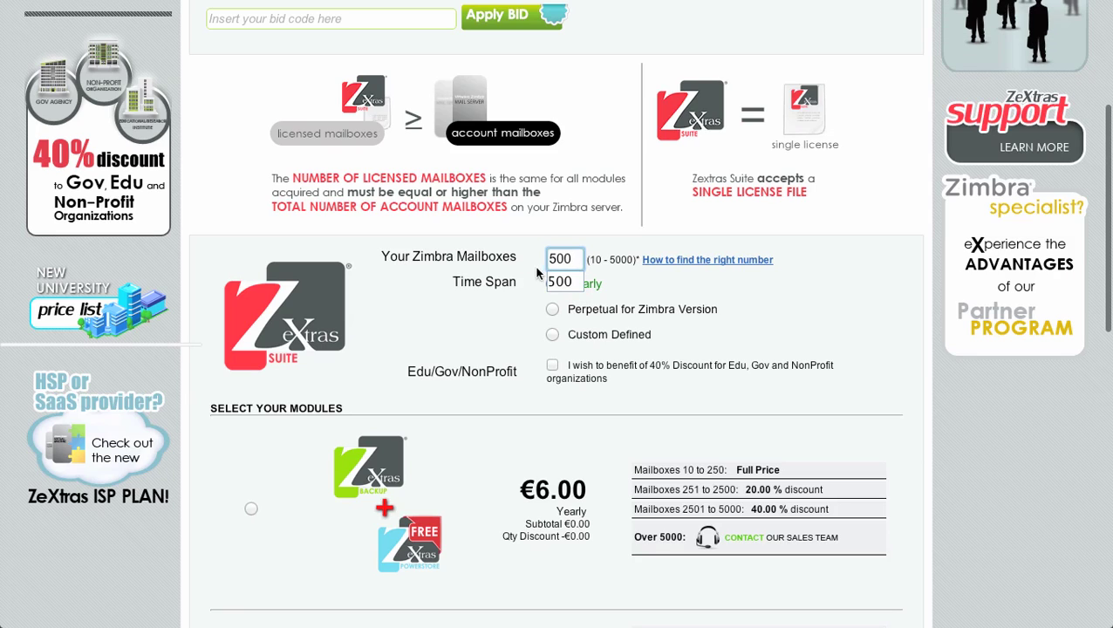
Examine the time span options, module and bundle prices, quantity discounts and order total for the yearly license.
{"action": "scroll", "coordinate": [540, 288], "scroll_direction": "down", "scroll_amount": 4}
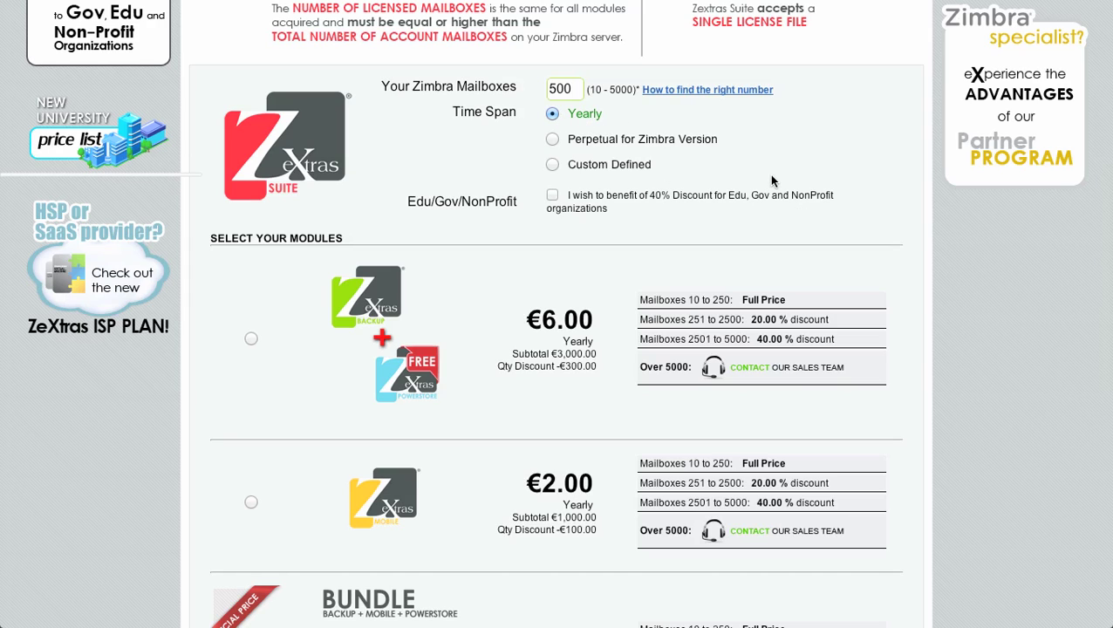
{"action": "scroll", "coordinate": [1008, 323], "scroll_direction": "down", "scroll_amount": 3}
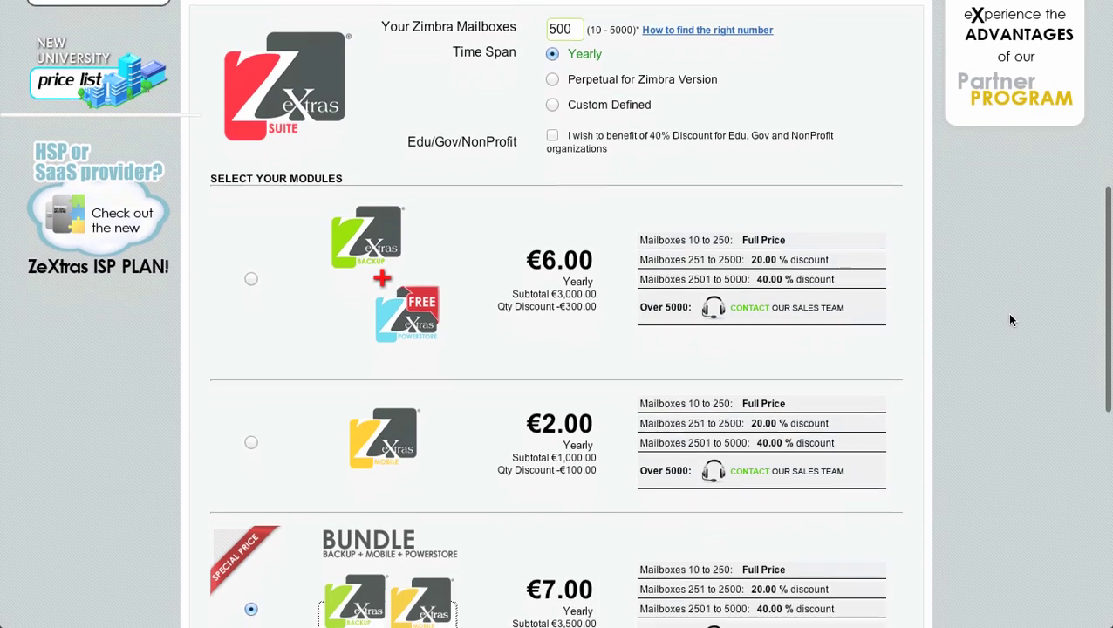
{"action": "scroll", "coordinate": [1009, 320], "scroll_direction": "down", "scroll_amount": 2}
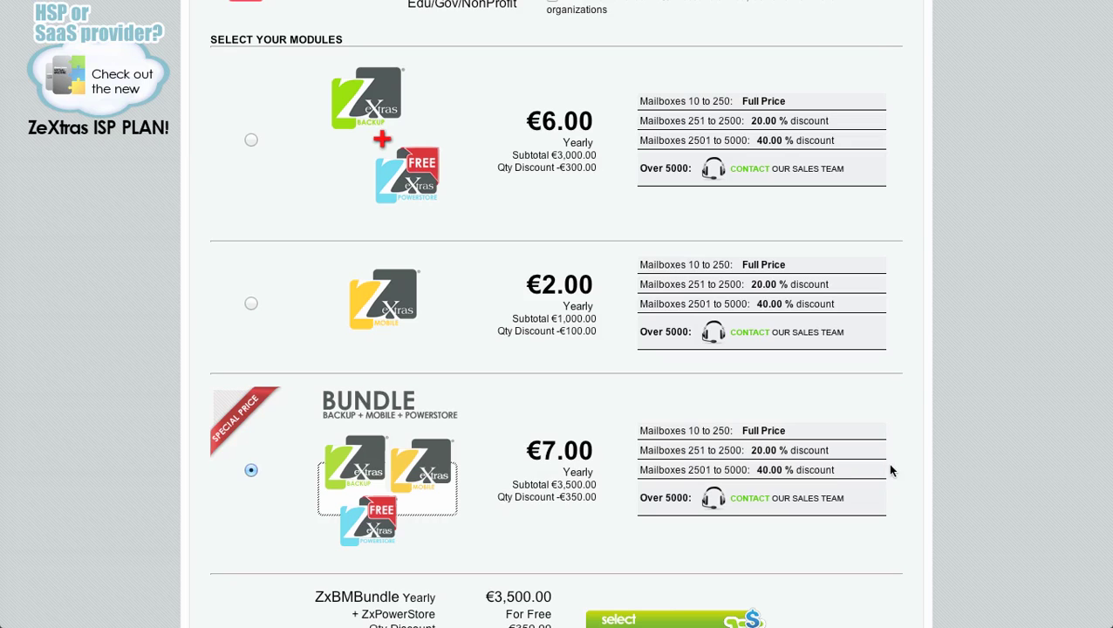
{"action": "scroll", "coordinate": [954, 445], "scroll_direction": "up", "scroll_amount": 2}
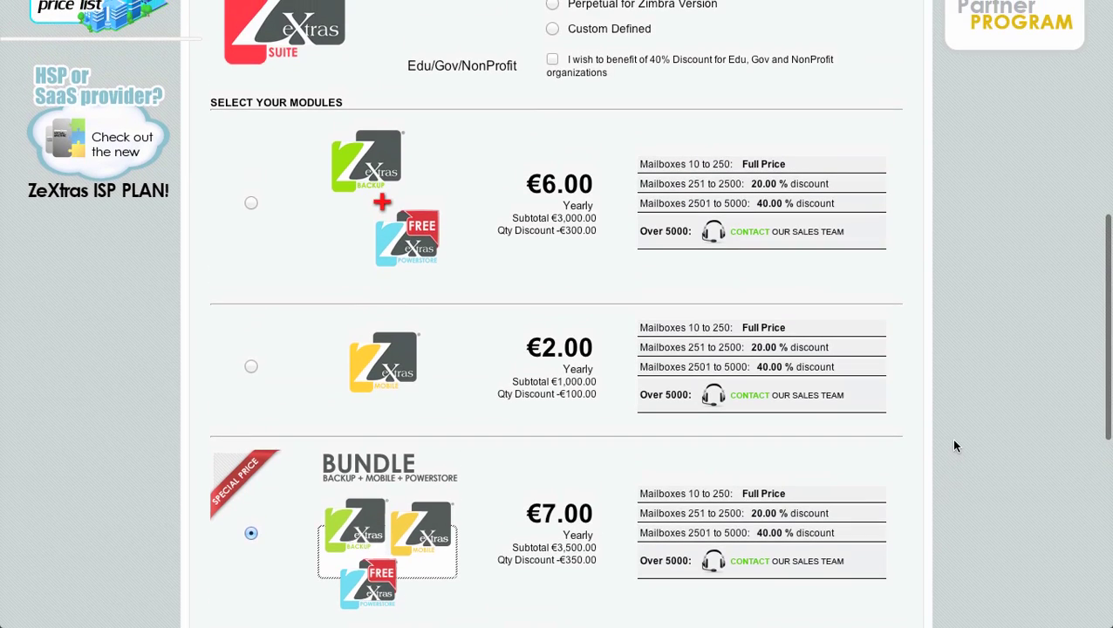
{"action": "scroll", "coordinate": [954, 446], "scroll_direction": "up", "scroll_amount": 2}
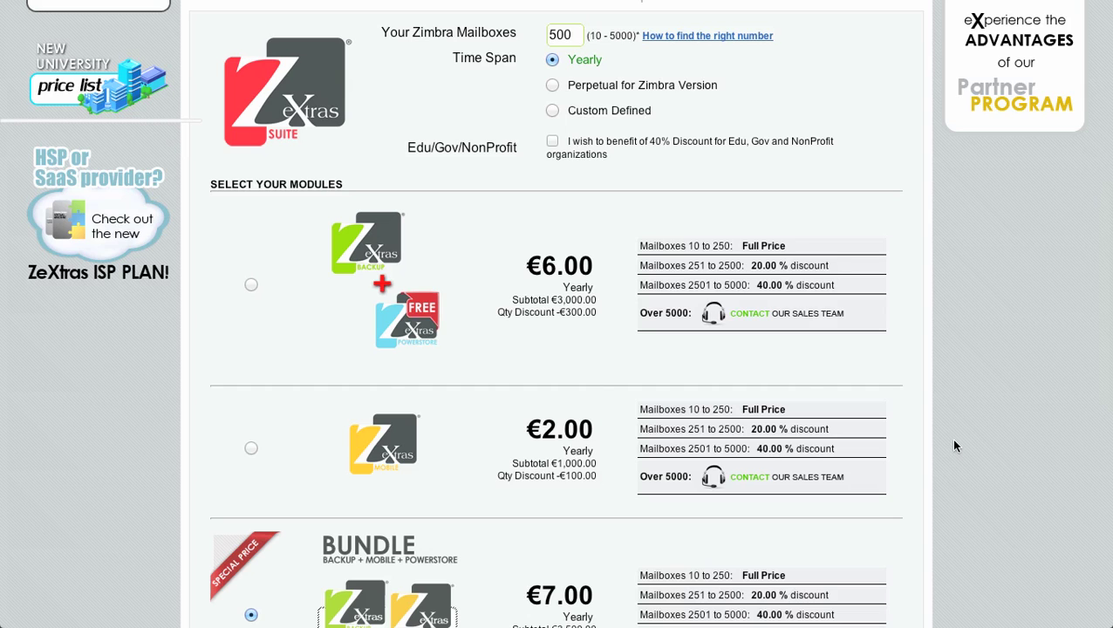
{"action": "scroll", "coordinate": [954, 445], "scroll_direction": "down", "scroll_amount": 1}
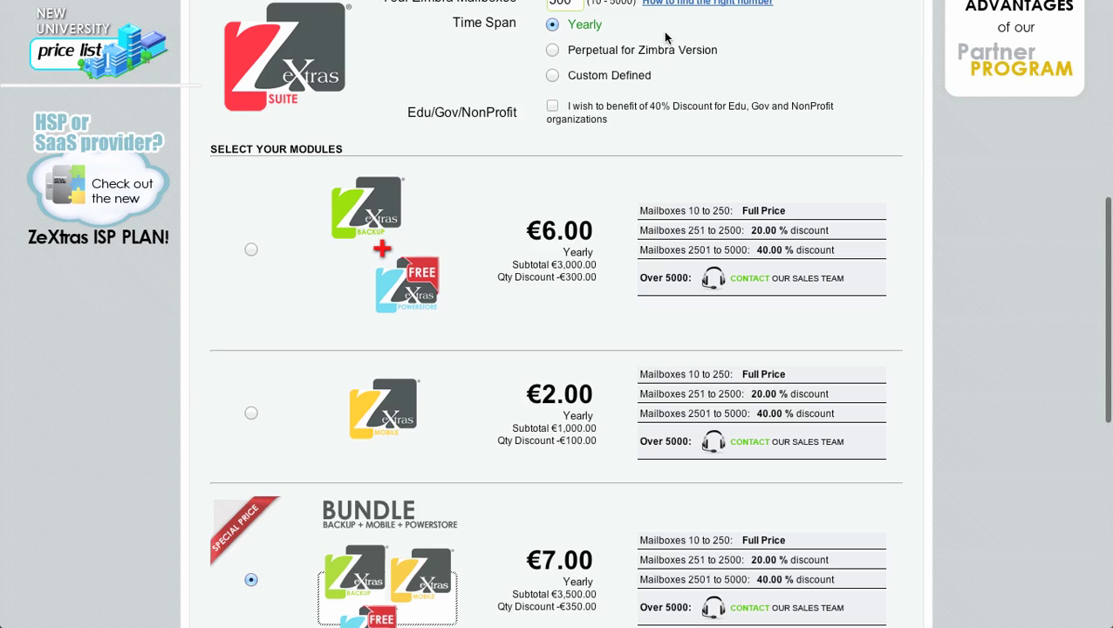
{"action": "scroll", "coordinate": [964, 392], "scroll_direction": "down", "scroll_amount": 3}
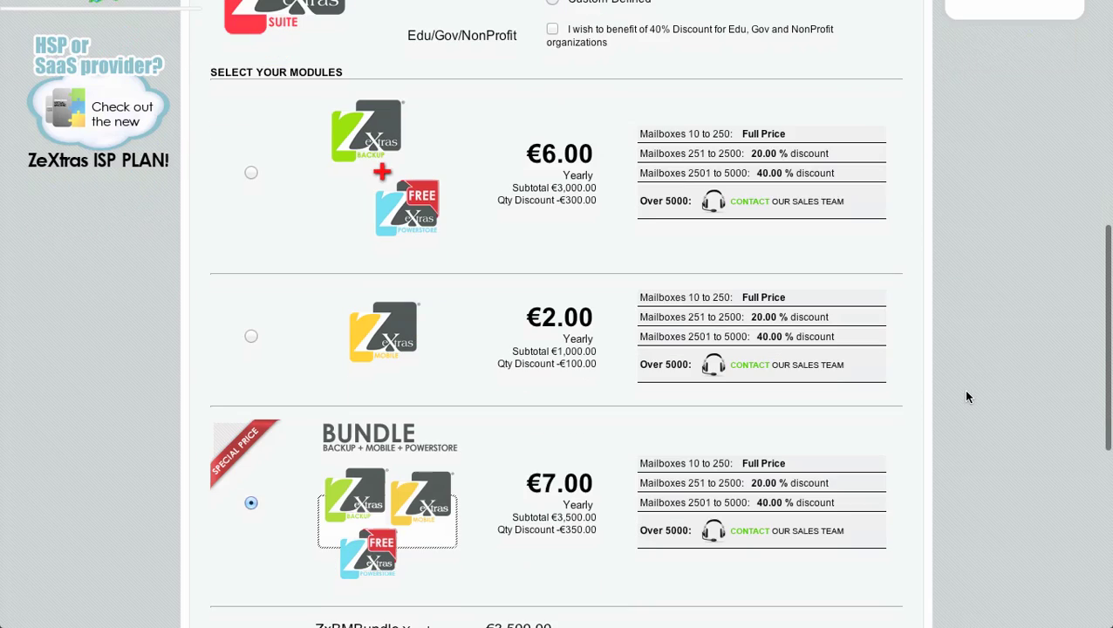
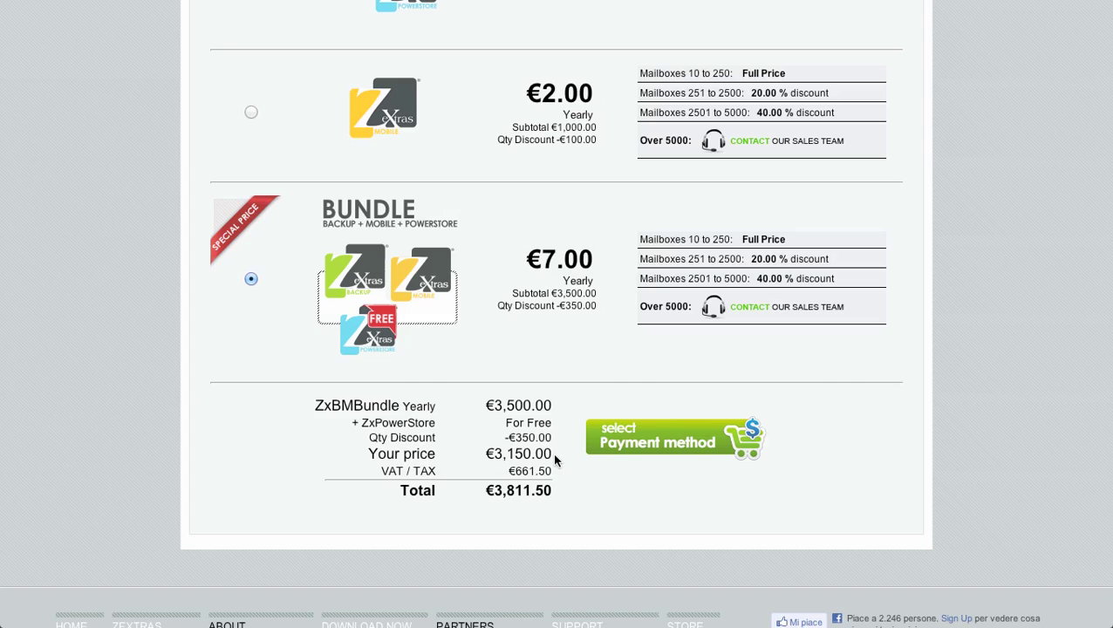
{"action": "double_click", "coordinate": [498, 453]}
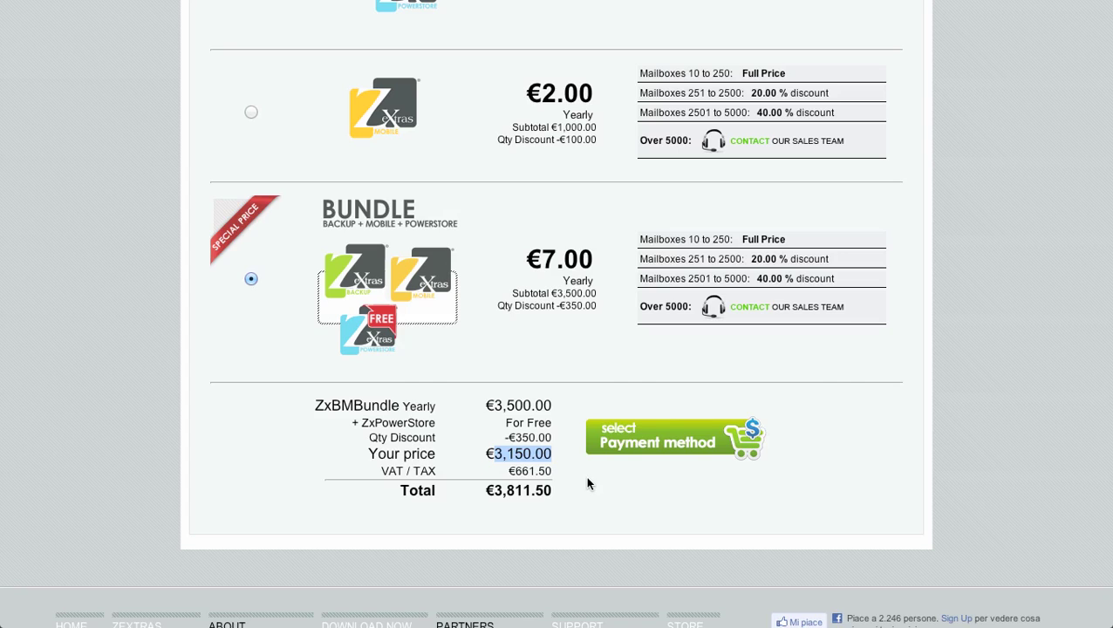
{"action": "left_click", "coordinate": [581, 480]}
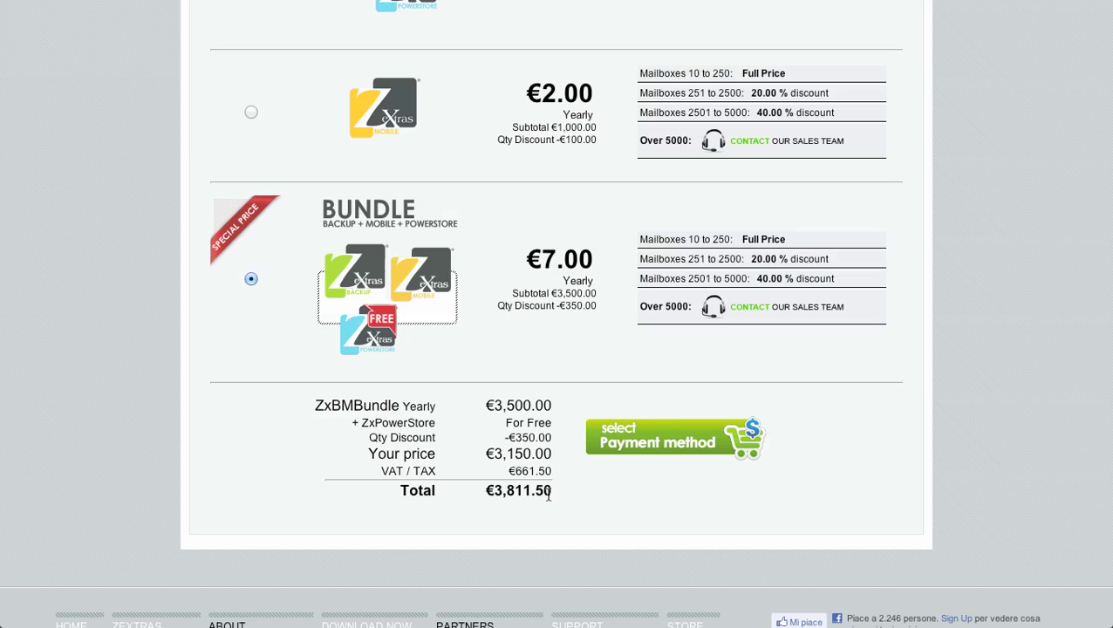
Check out the yearly bundle with Bank Transfer as the payment method, leave the coupon empty and place the order.
{"action": "left_click", "coordinate": [660, 443]}
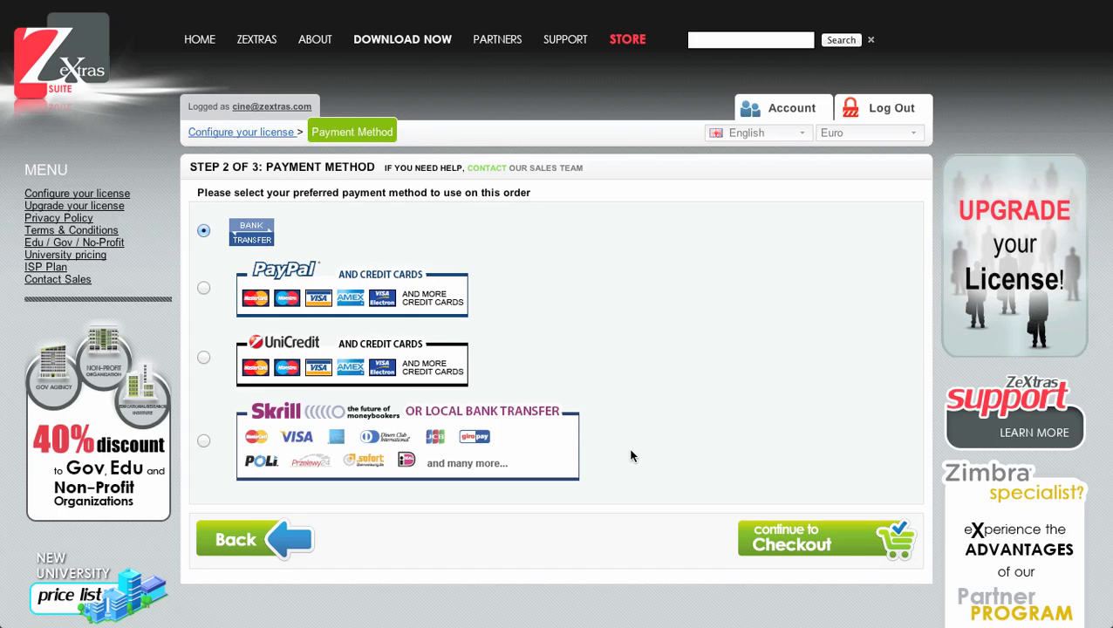
{"action": "left_click", "coordinate": [859, 548]}
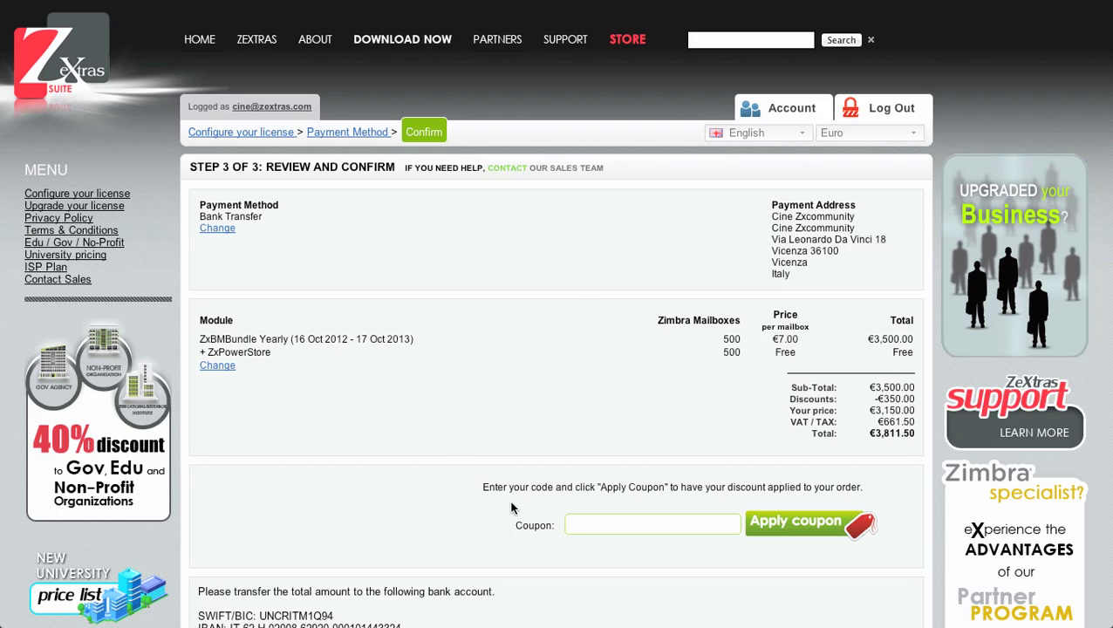
{"action": "left_click", "coordinate": [626, 524]}
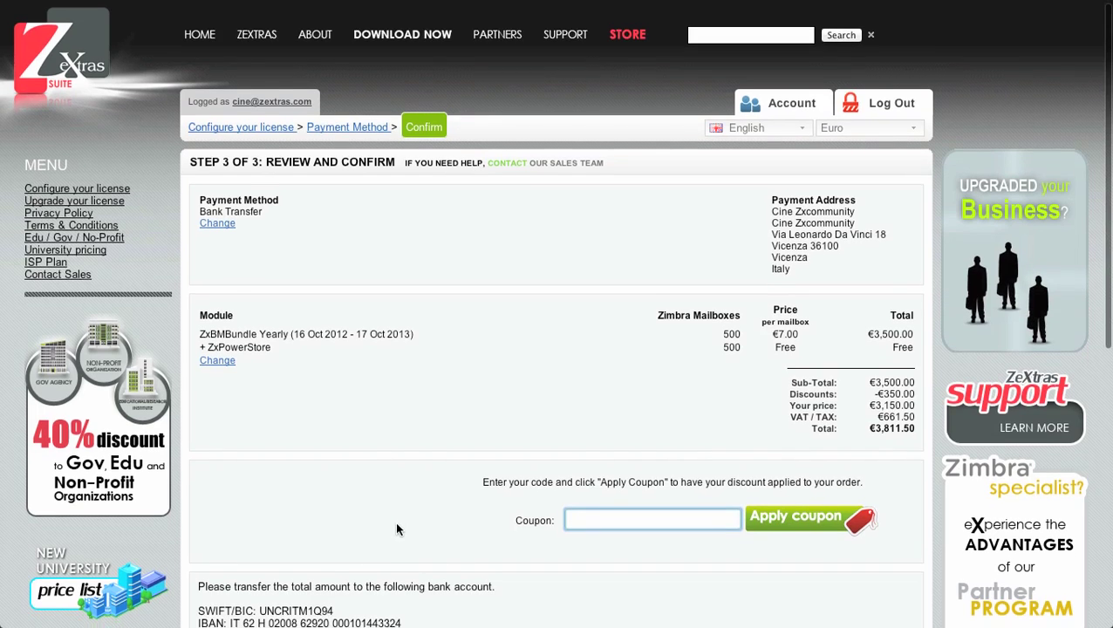
{"action": "scroll", "coordinate": [395, 527], "scroll_direction": "down", "scroll_amount": 3}
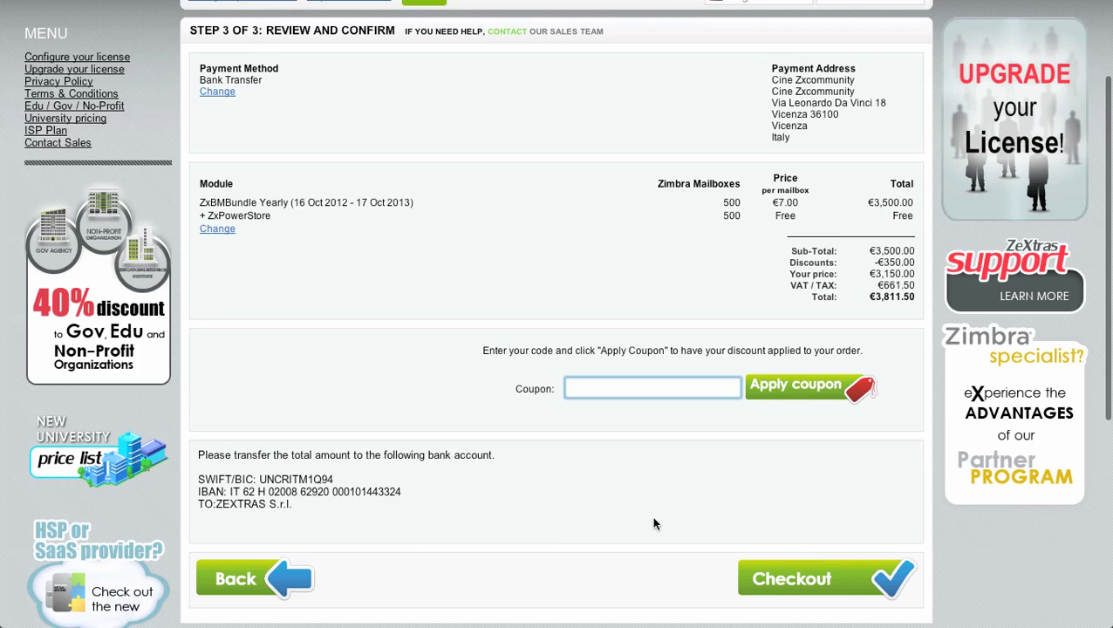
{"action": "left_click", "coordinate": [855, 589]}
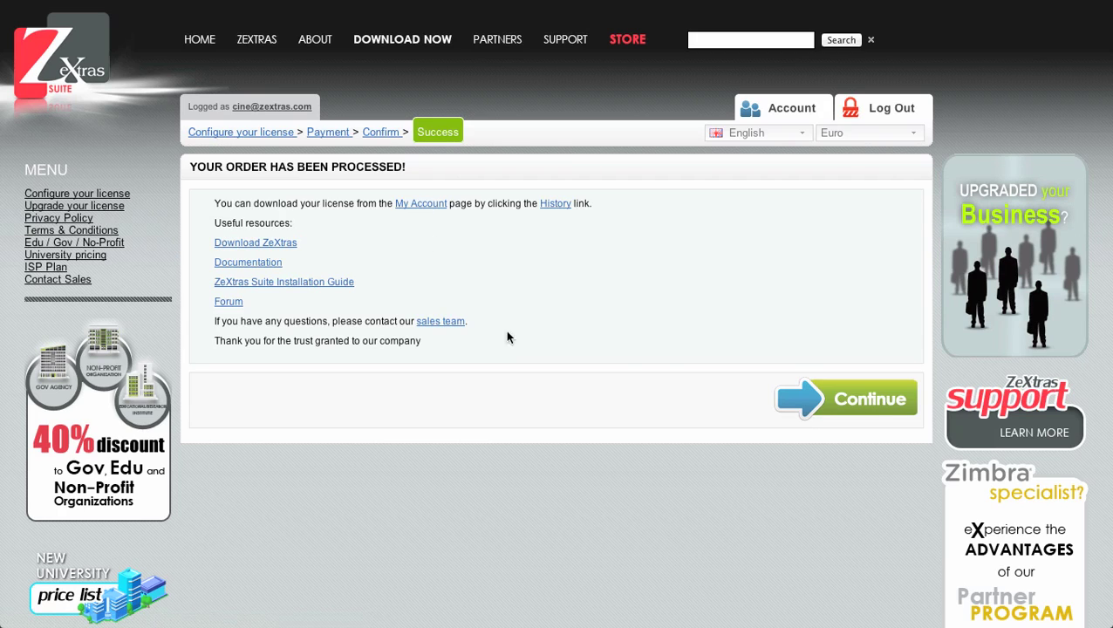
Leave the order confirmation and open the account's license download page to review the order history.
{"action": "left_click", "coordinate": [784, 398]}
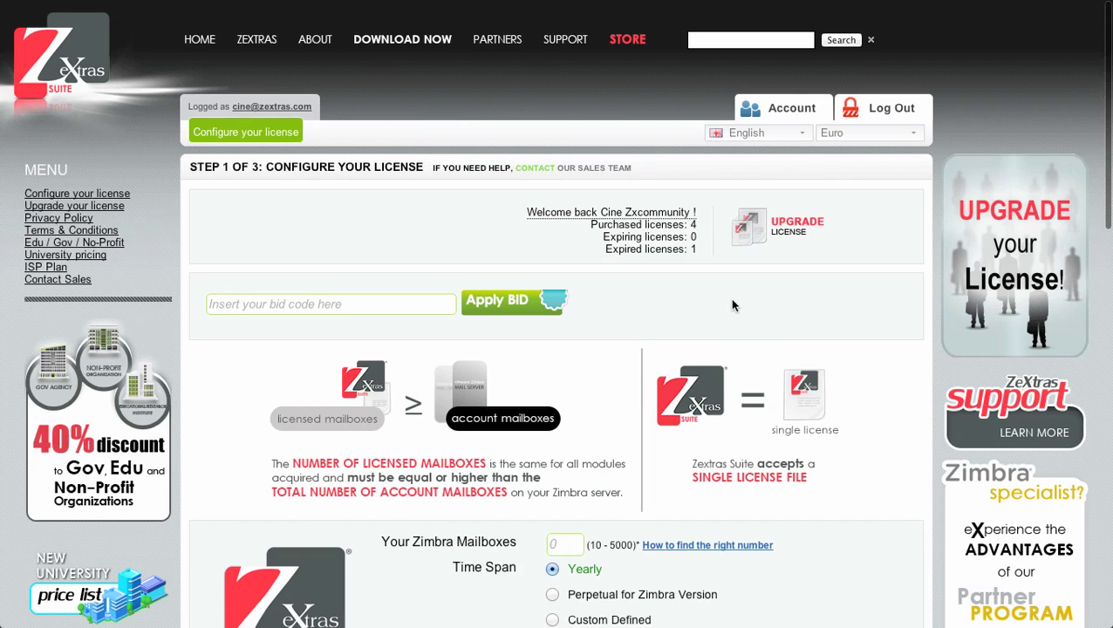
{"action": "left_click", "coordinate": [780, 108]}
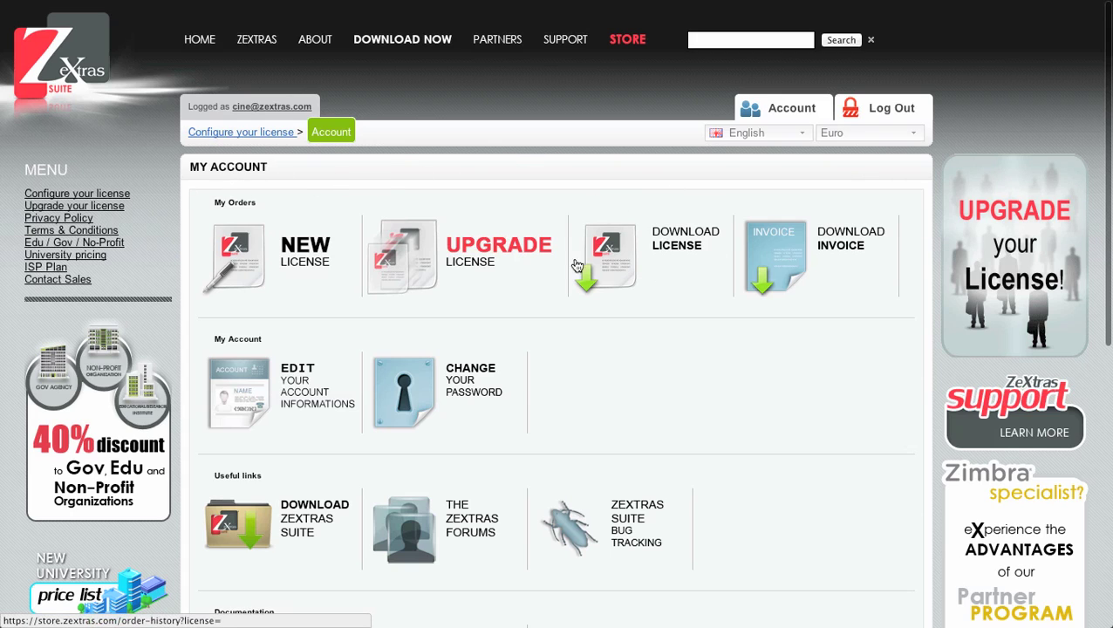
{"action": "left_click", "coordinate": [670, 271]}
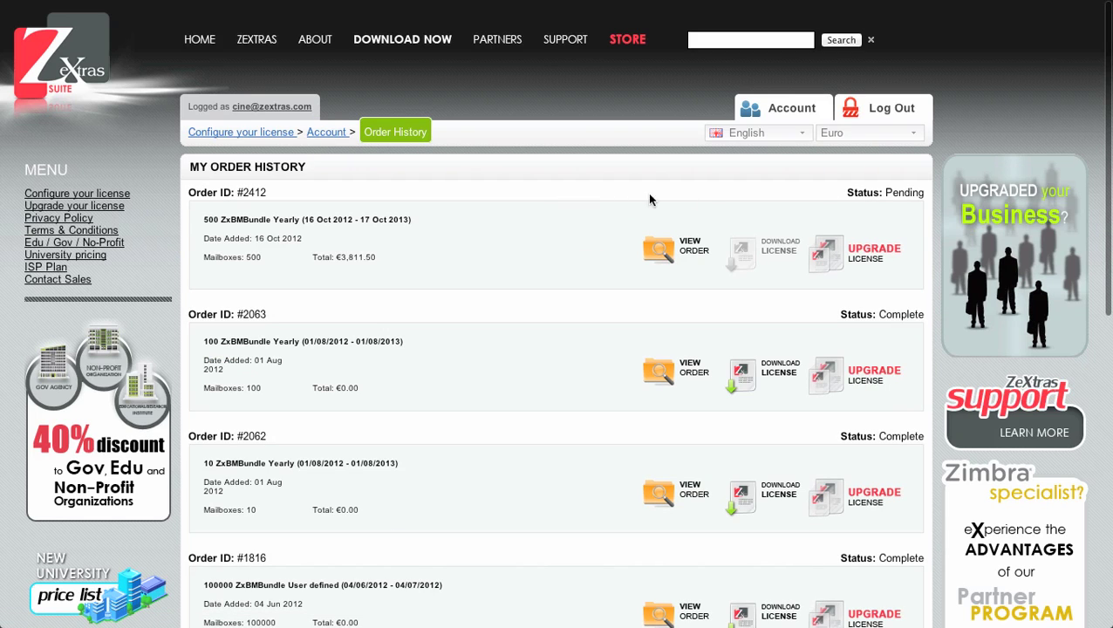
{"action": "scroll", "coordinate": [532, 293], "scroll_direction": "down", "scroll_amount": 1}
{"action": "scroll", "coordinate": [534, 294], "scroll_direction": "down", "scroll_amount": 3}
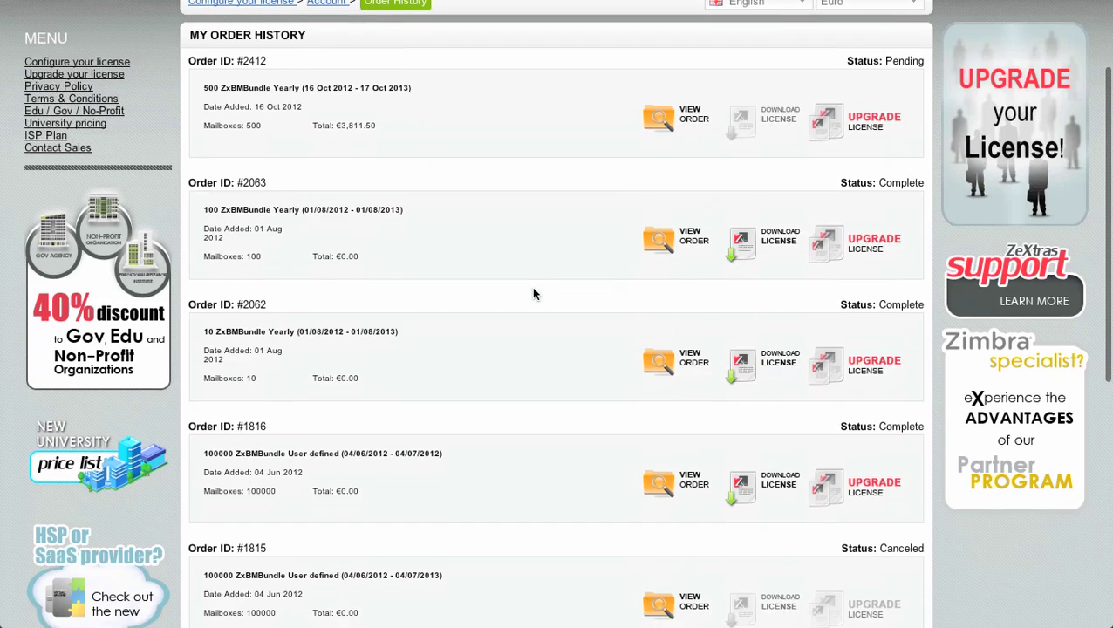
{"action": "scroll", "coordinate": [533, 294], "scroll_direction": "up", "scroll_amount": 4}
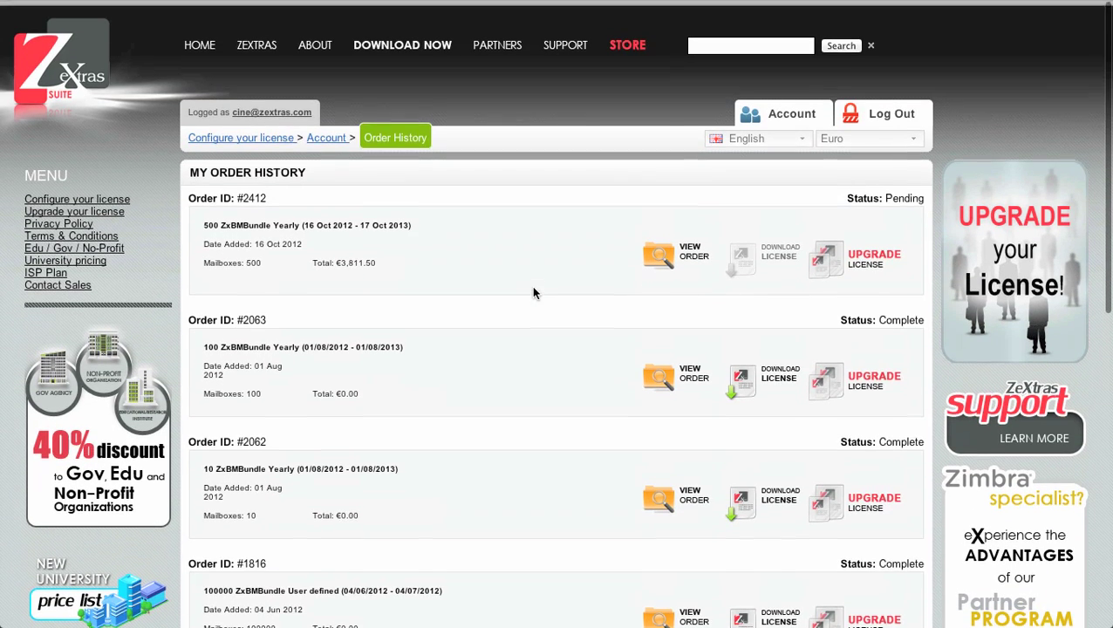